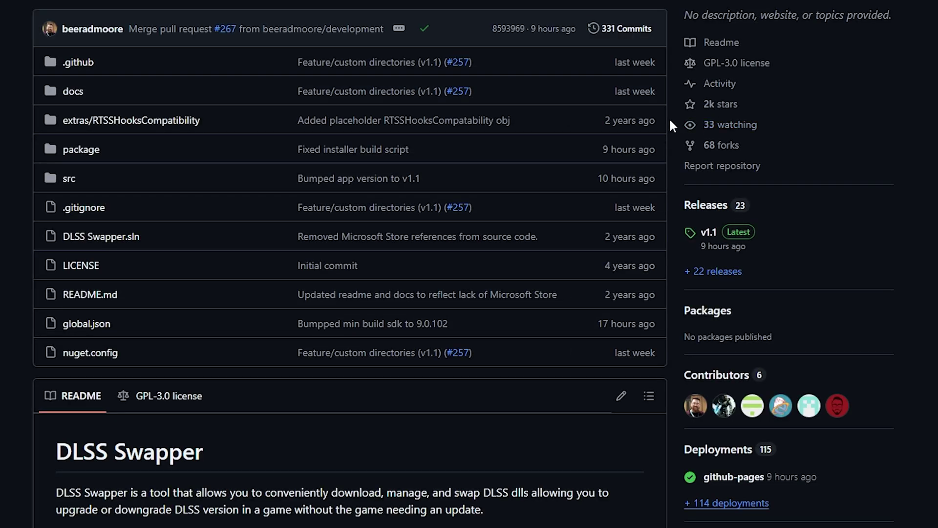
scroll(499, 130, down, 5)
scroll(499, 129, down, 4)
scroll(334, 357, down, 4)
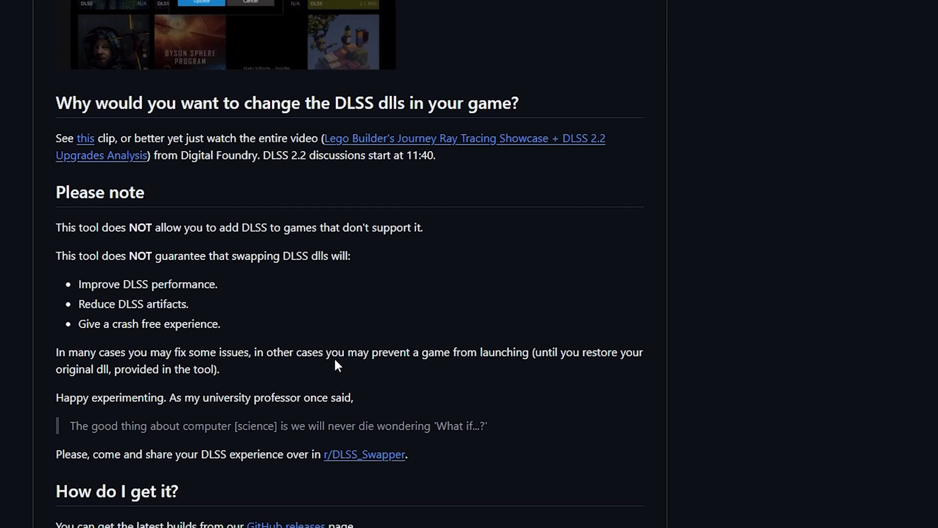
scroll(334, 357, down, 2)
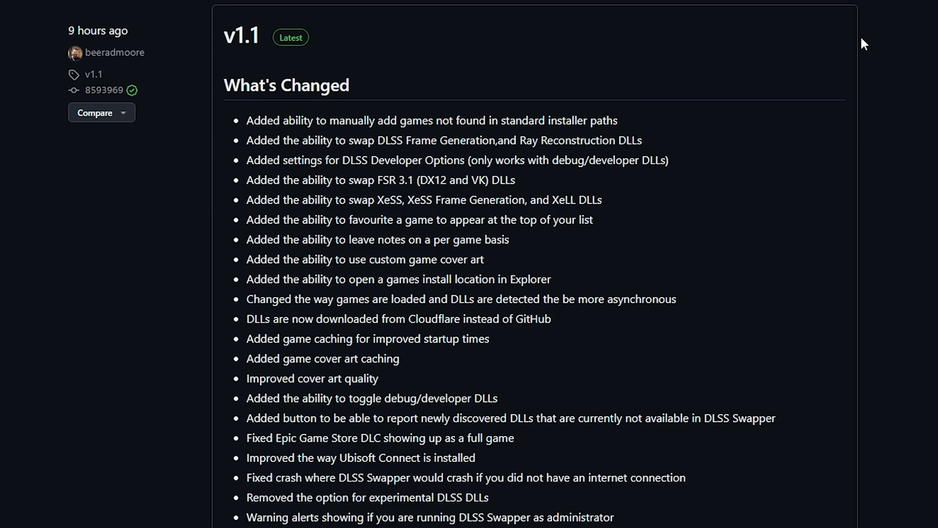
scroll(860, 36, down, 2)
scroll(870, 15, down, 2)
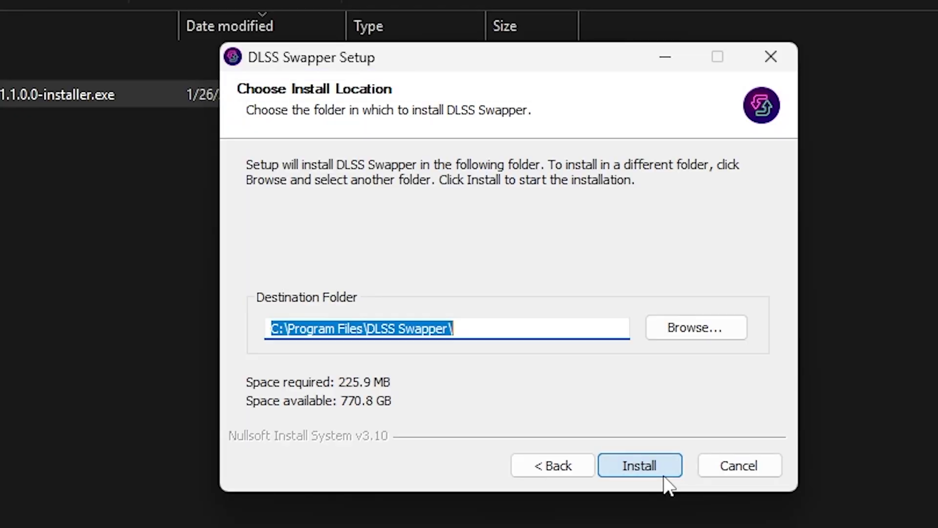
- Run the downloaded DLSS Swapper v1.1 installer through to Installation Complete
click(641, 465)
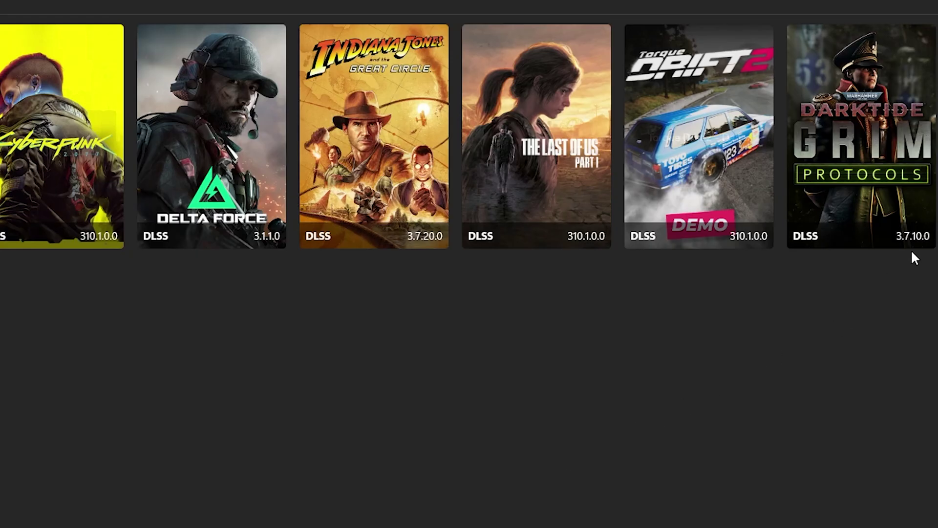
- Review Darktide's details and its FSR 3.1 (DirectX 12) version list without swapping
click(913, 243)
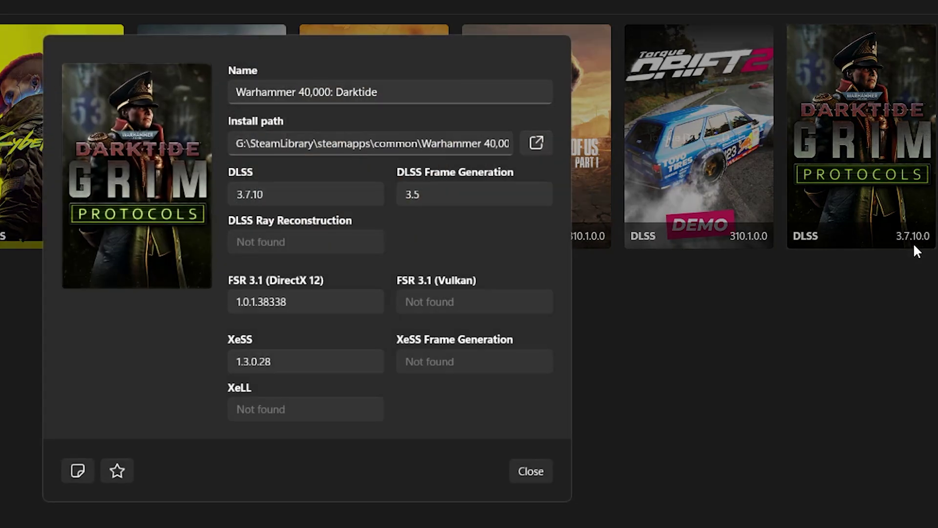
click(338, 296)
click(352, 395)
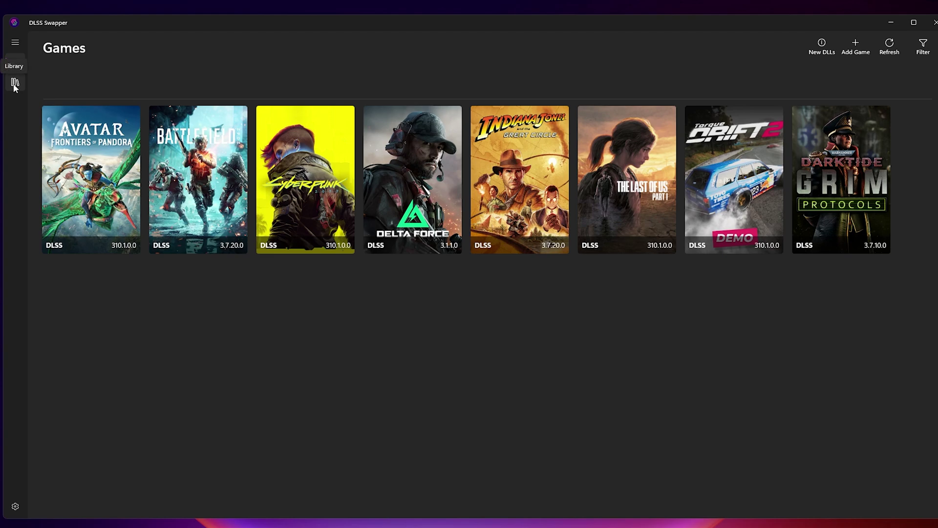
- Fetch DLSS v3.5 (v2) and Frame Generation v310.1 from the Library, then return to Games
click(15, 83)
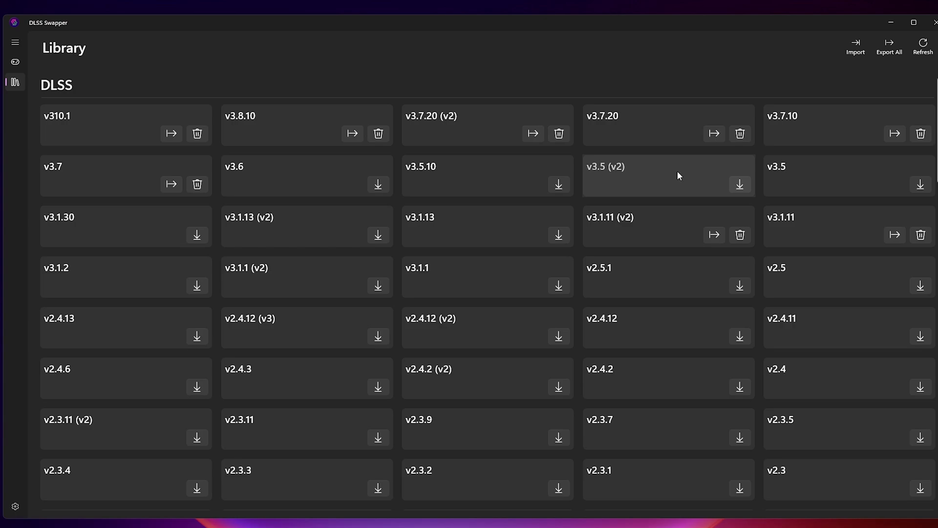
click(736, 189)
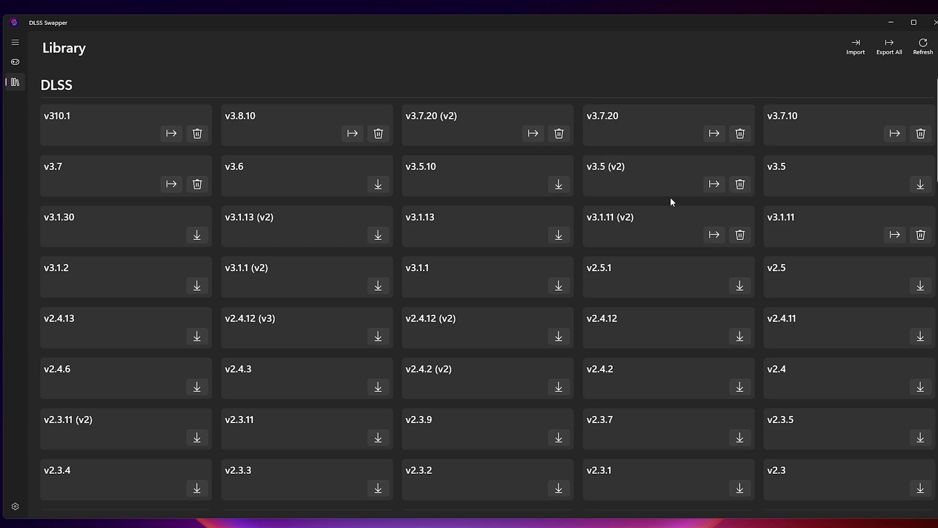
scroll(660, 198, down, 4)
scroll(660, 198, down, 2)
scroll(660, 196, down, 2)
scroll(406, 282, down, 2)
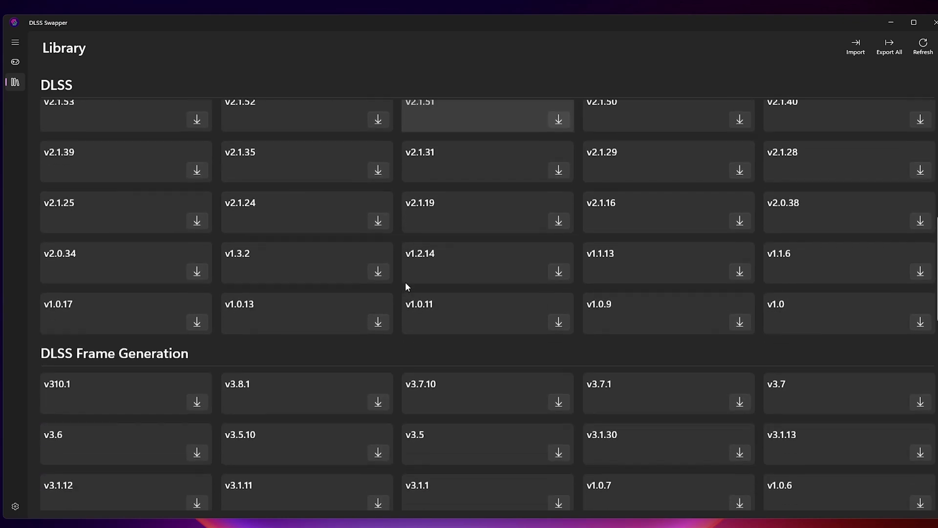
scroll(405, 283, down, 3)
click(197, 247)
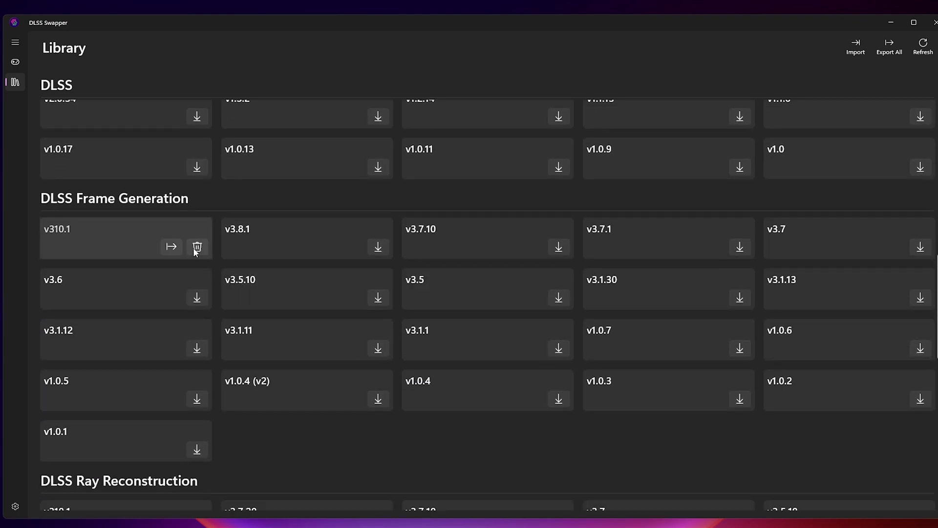
scroll(383, 248, down, 10)
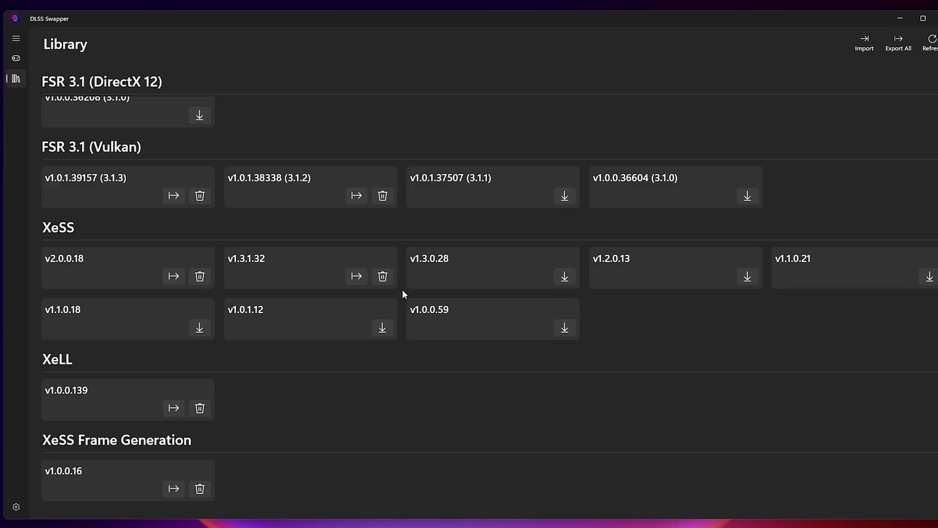
scroll(435, 312, up, 6)
scroll(322, 247, up, 6)
scroll(323, 260, up, 4)
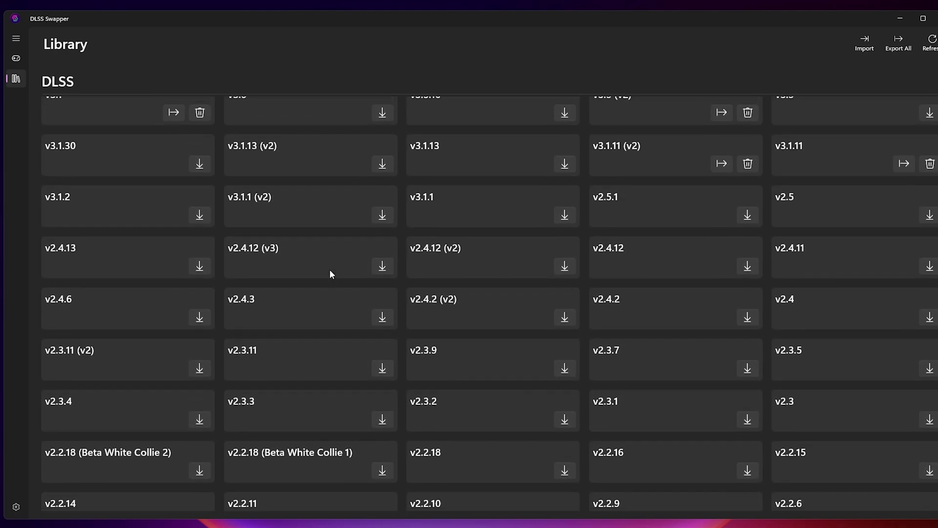
scroll(330, 269, up, 1)
click(17, 58)
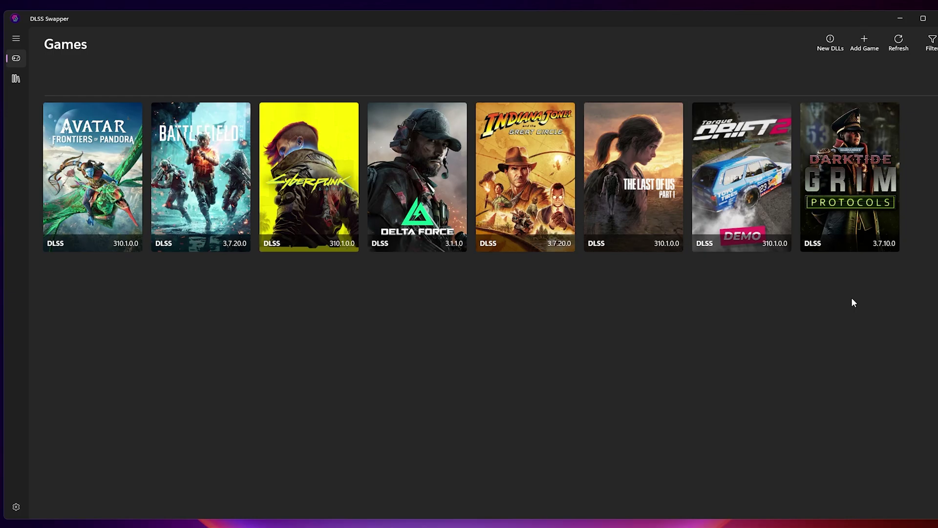
- Swap Darktide's DLSS DLL to version v310.1
click(851, 175)
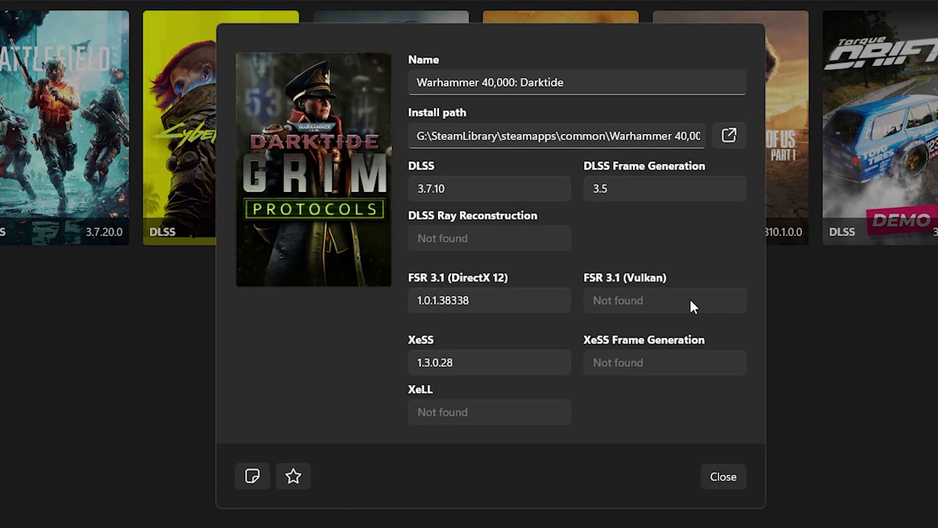
click(539, 181)
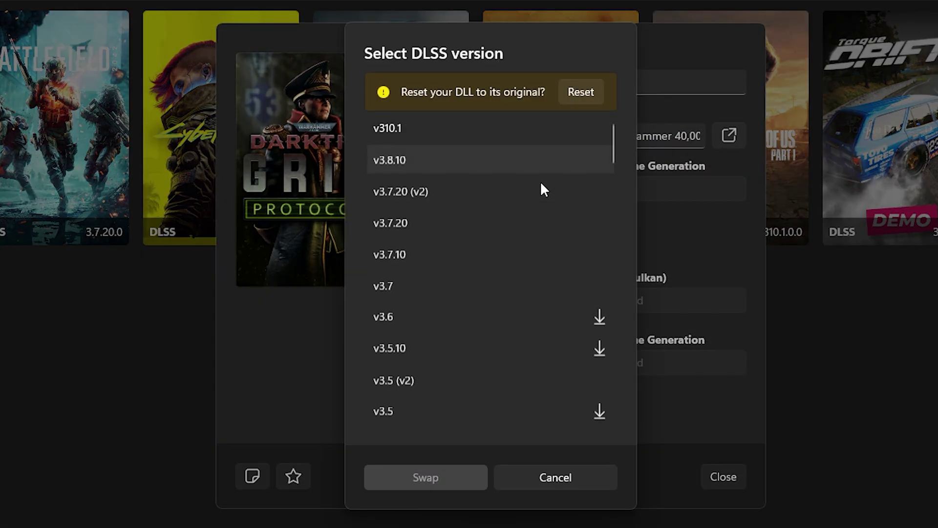
click(405, 137)
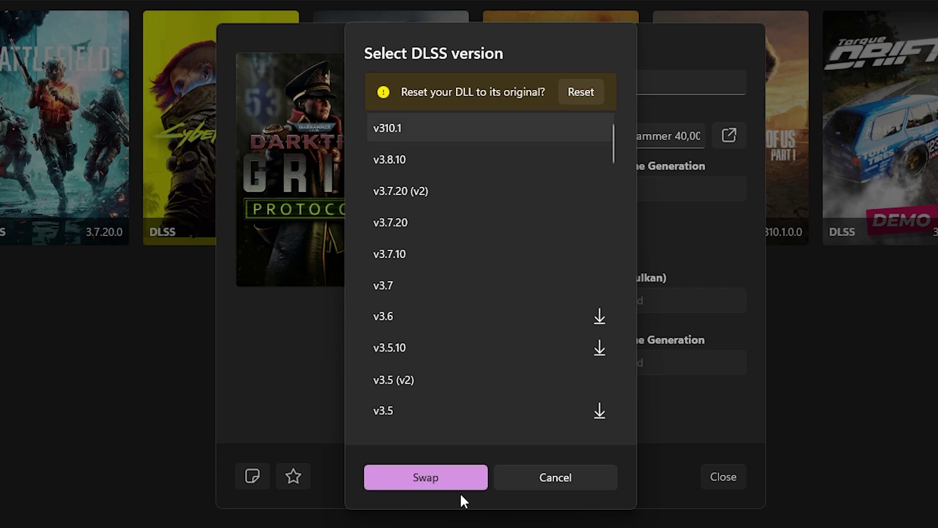
click(429, 478)
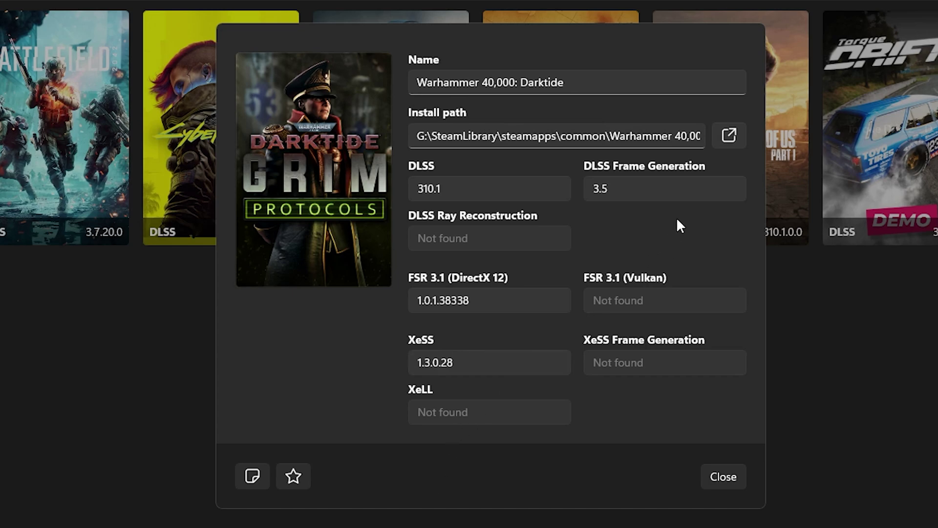
- Download DLSS v3.6 and swap it in for Indiana Jones
click(691, 184)
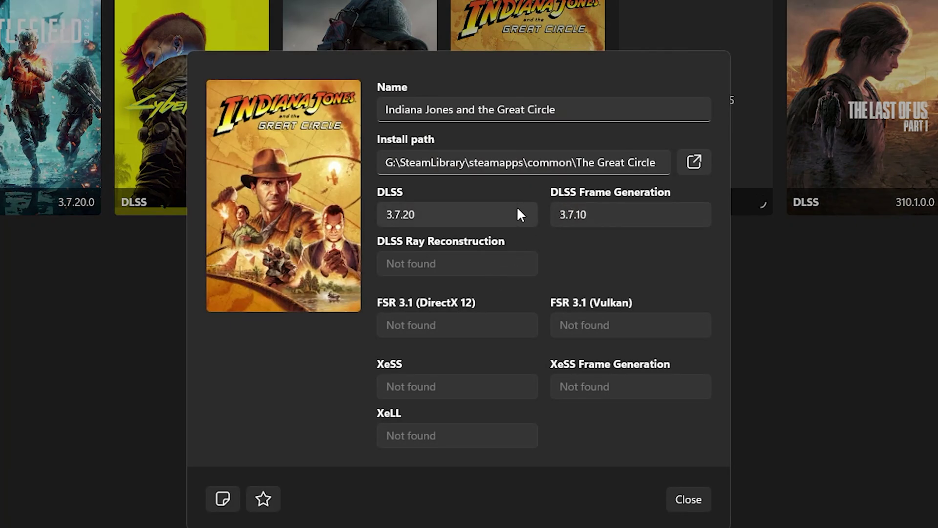
click(517, 214)
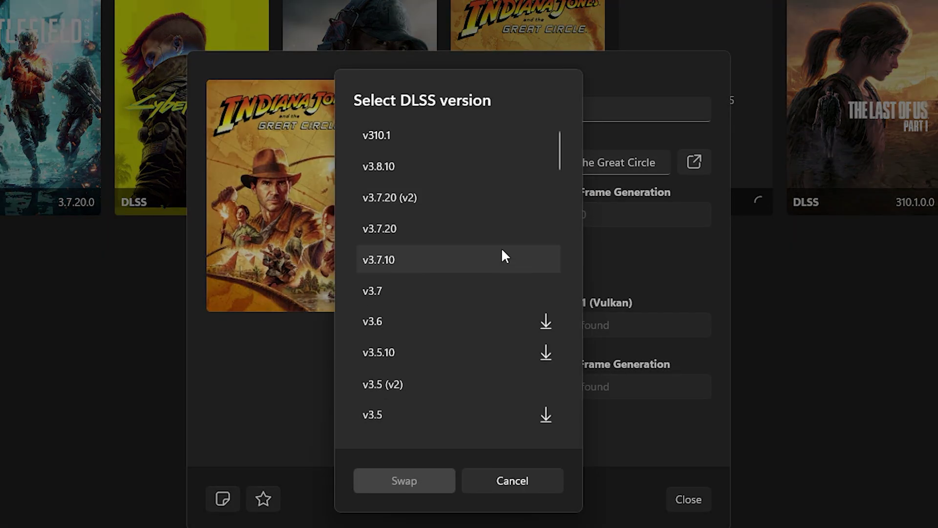
click(461, 322)
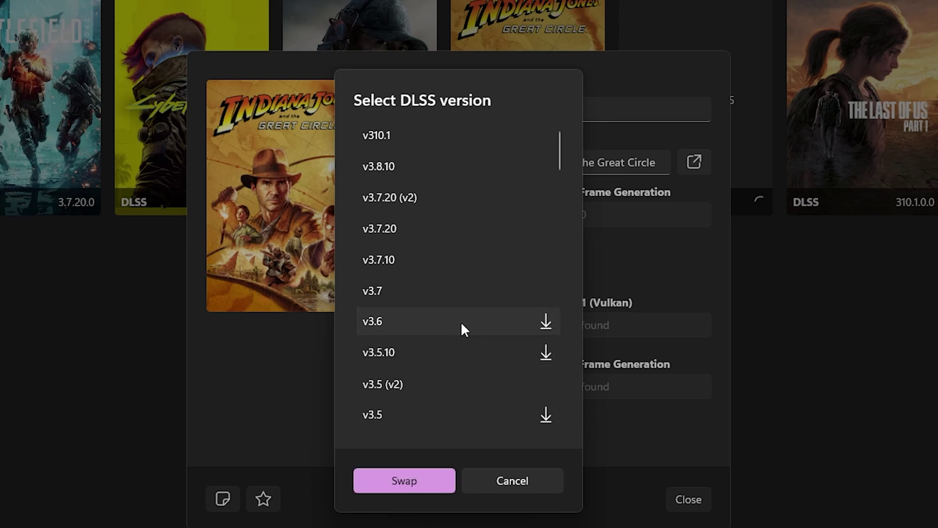
click(404, 480)
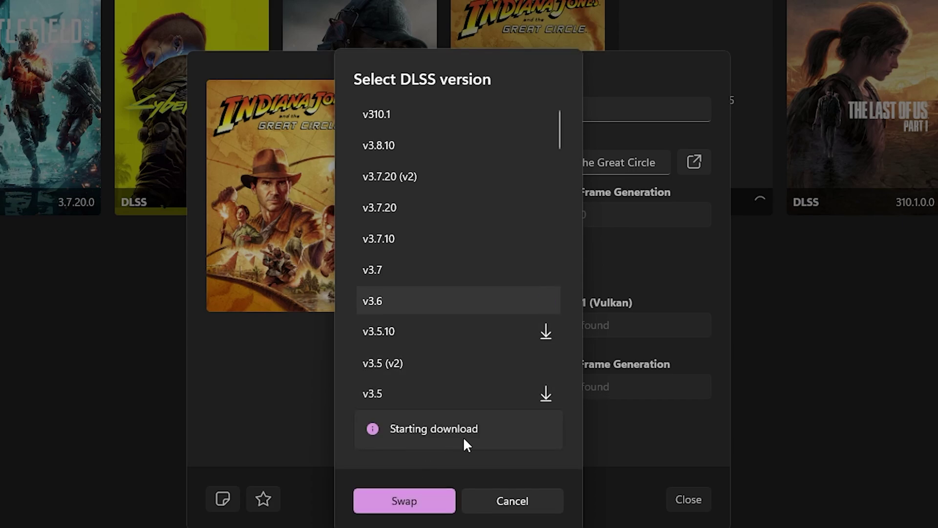
click(429, 483)
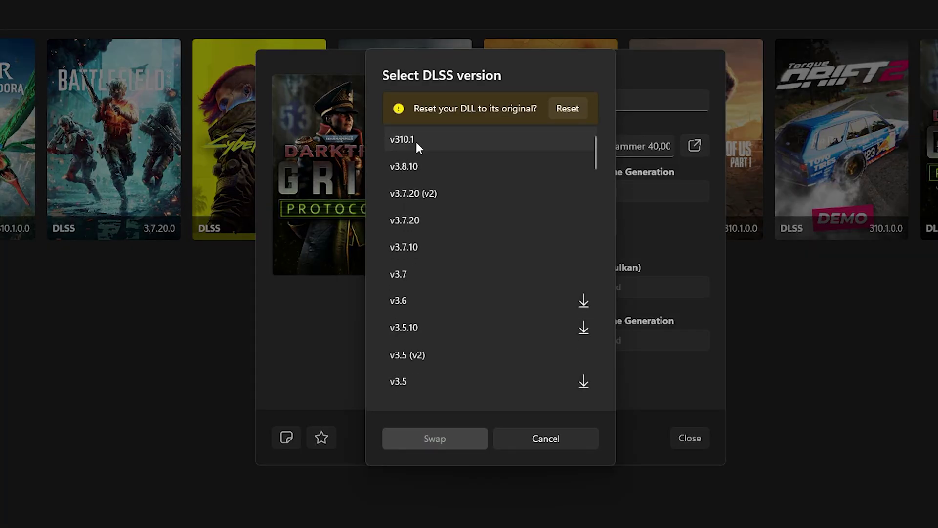
- Swap DLSS and Frame Generation to v310.1, then close the game details
click(415, 141)
click(439, 440)
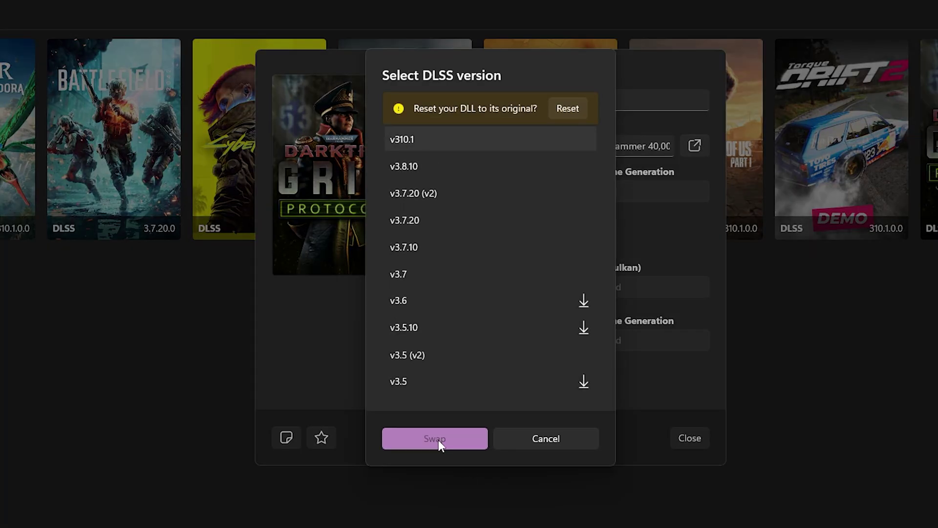
click(638, 191)
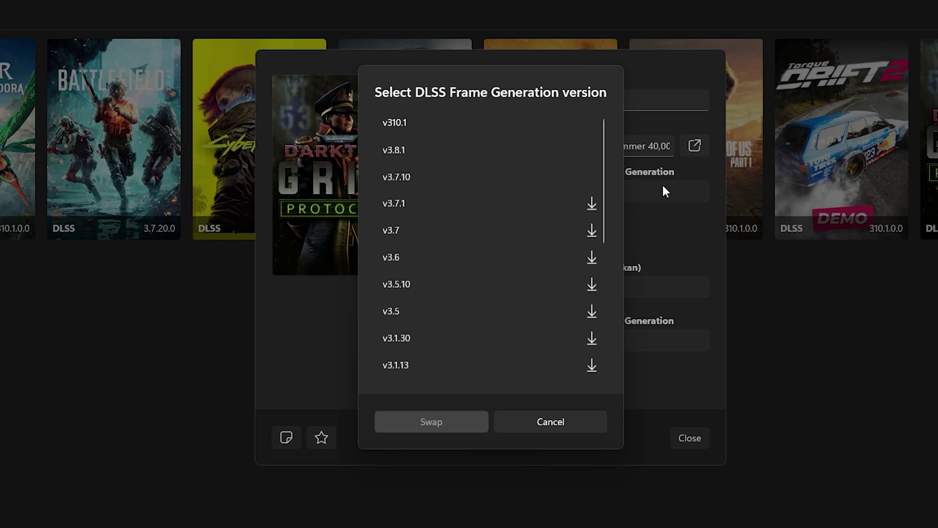
click(400, 122)
click(452, 425)
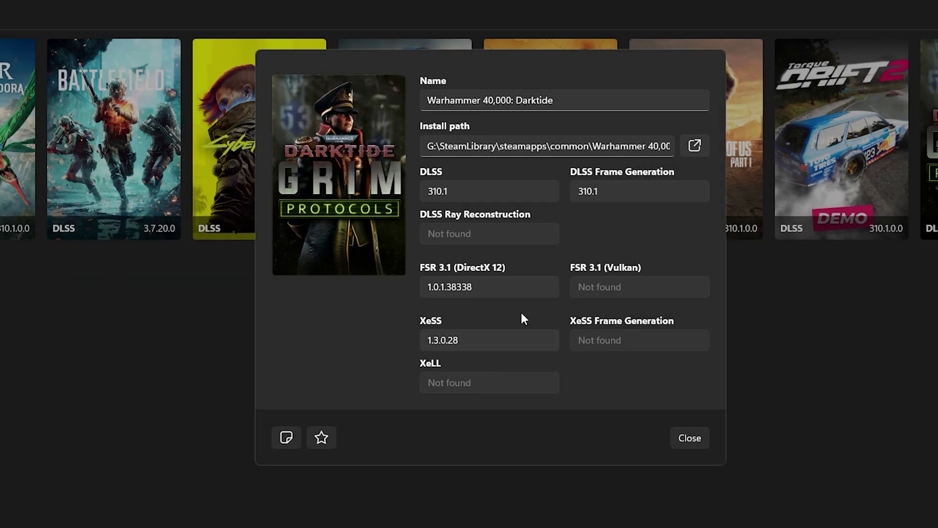
key(Escape)
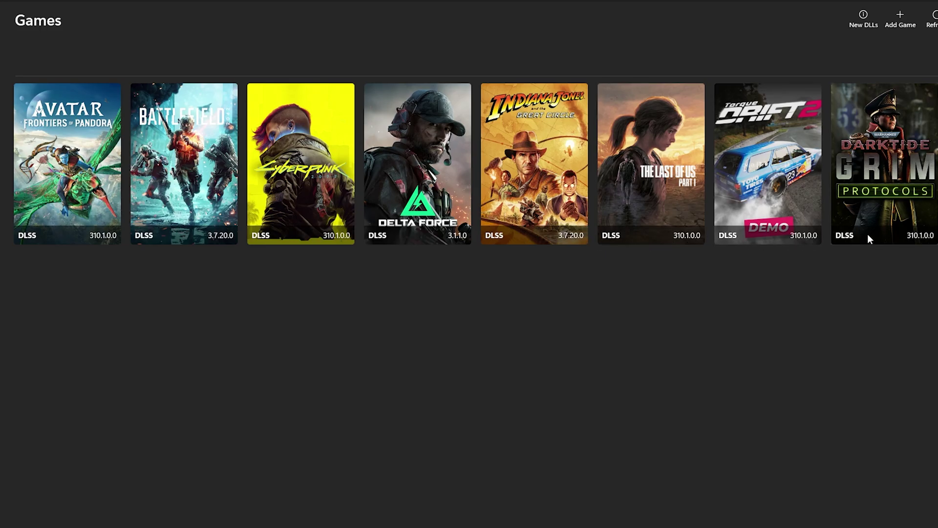
- Swap Darktide's DLSS DLL to version v3.7
click(868, 233)
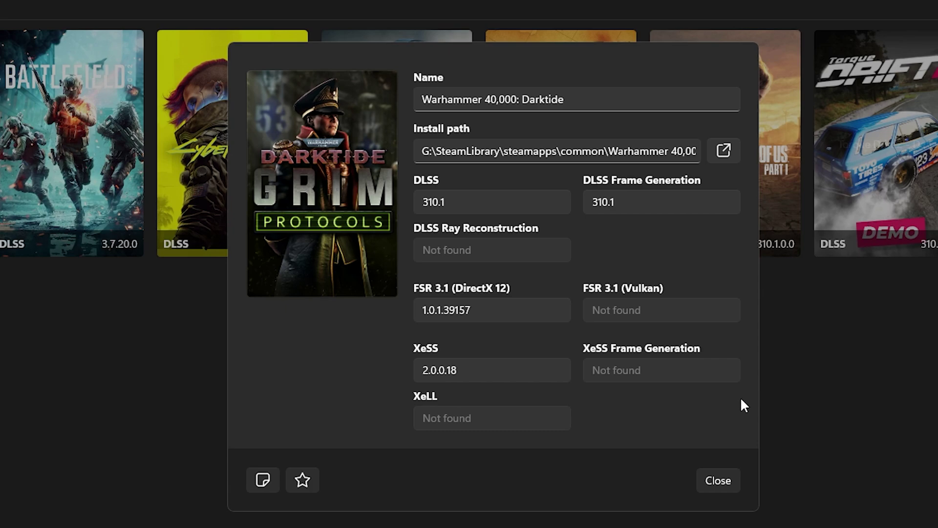
click(510, 201)
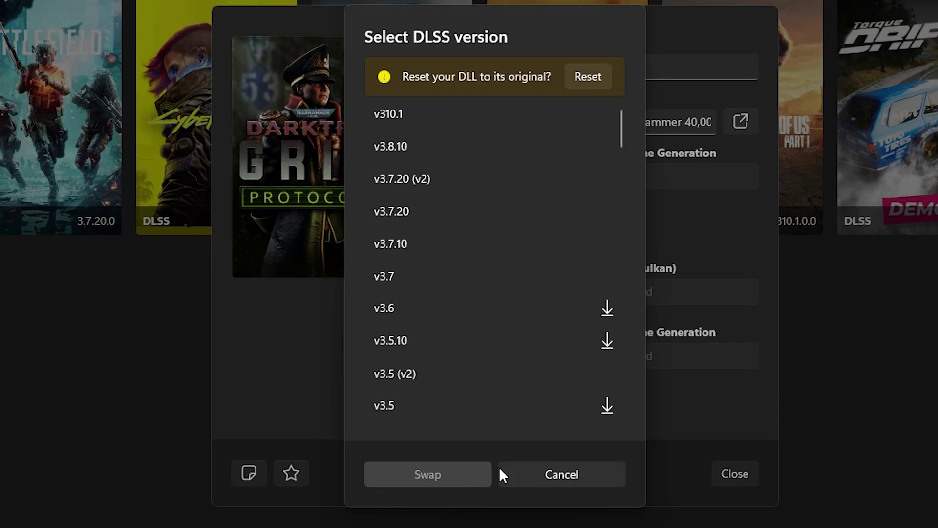
click(401, 276)
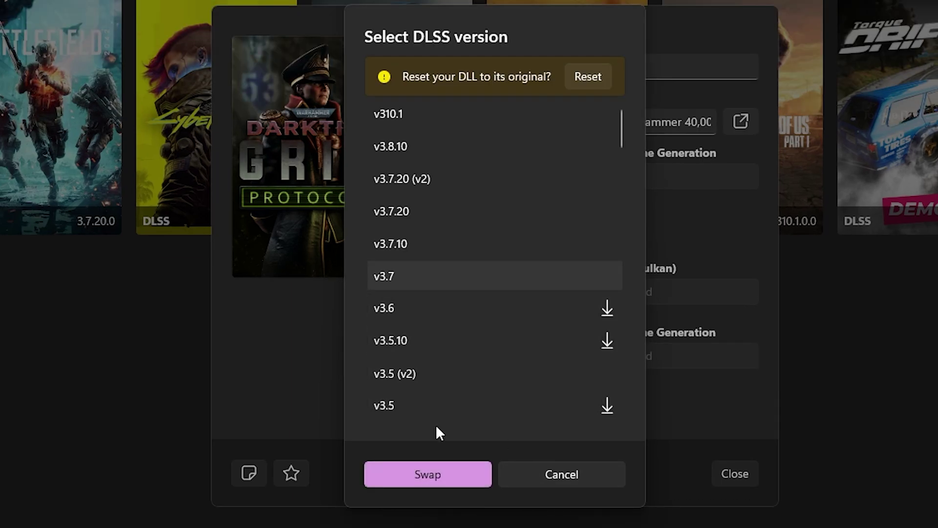
click(436, 477)
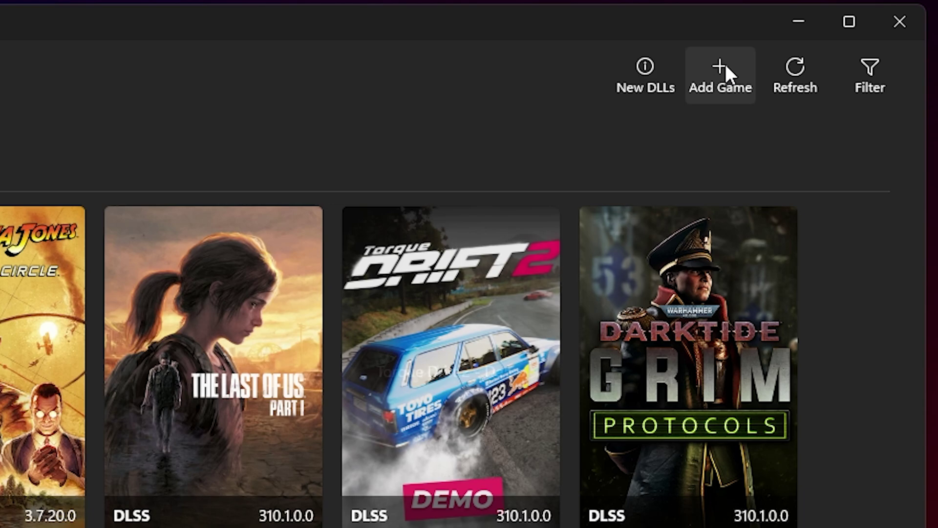
- Bring up the Add Game note on manually adding undetected games
click(725, 64)
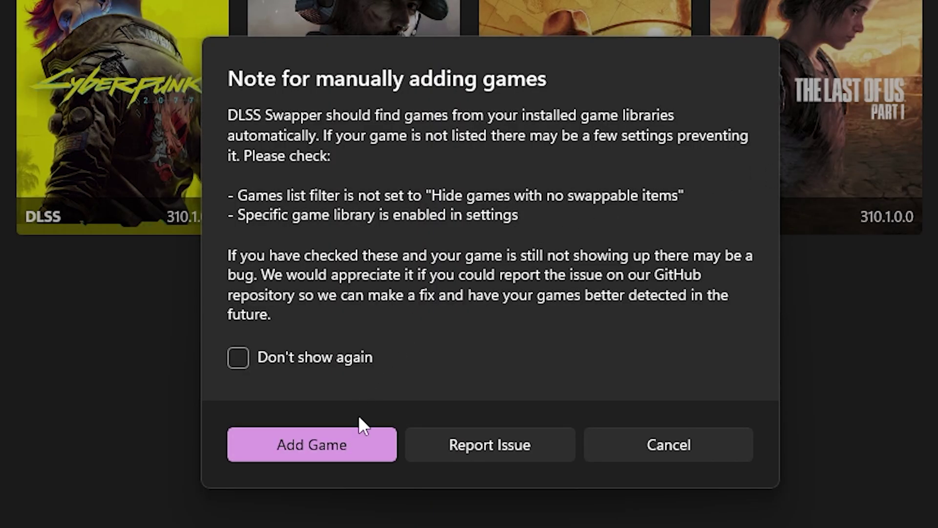